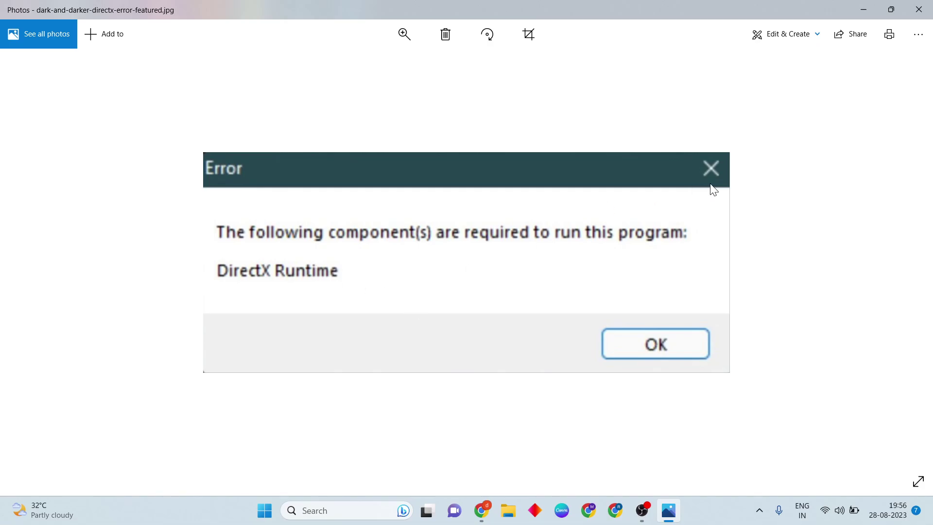
Step: Close the DirectX Runtime error image in Photos to reveal the desktop
click(921, 9)
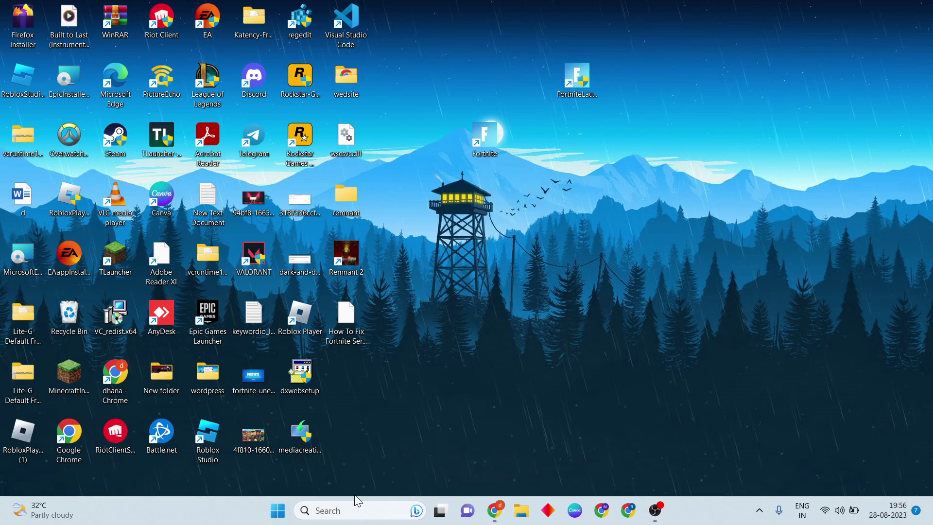
Step: Search the taskbar for 'settings' and launch the Settings app
click(344, 510)
text(s)
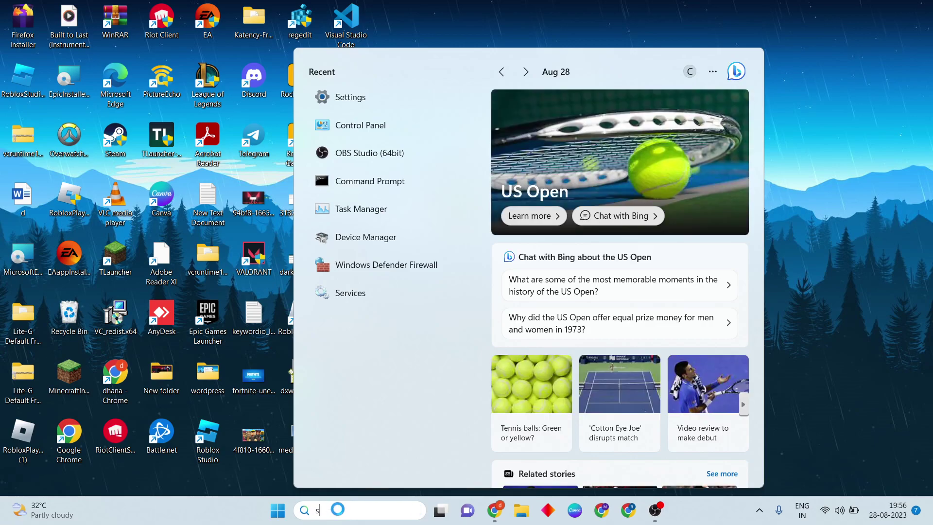
text(ett)
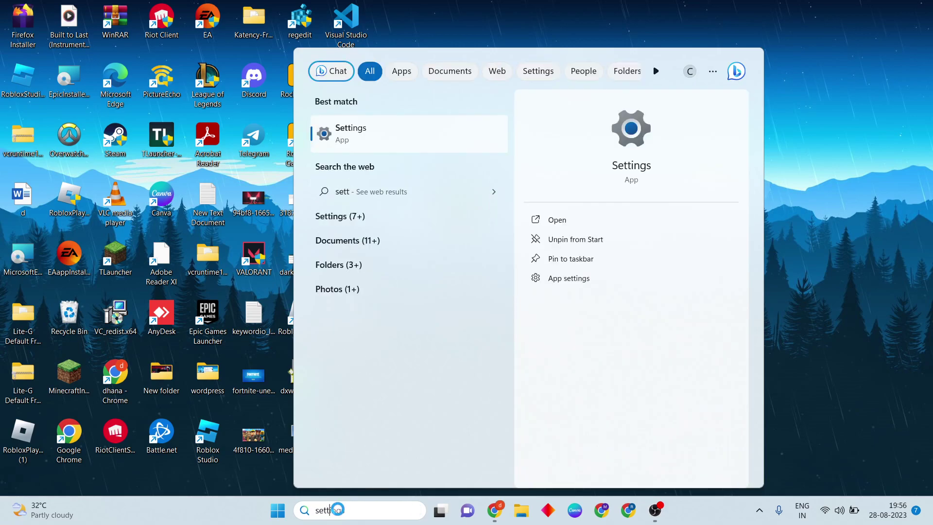
text(ings)
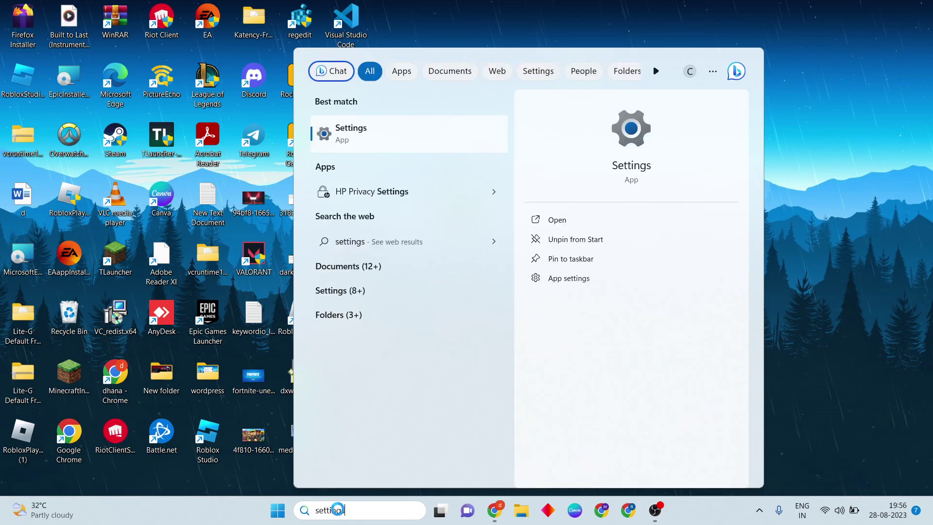
key(Return)
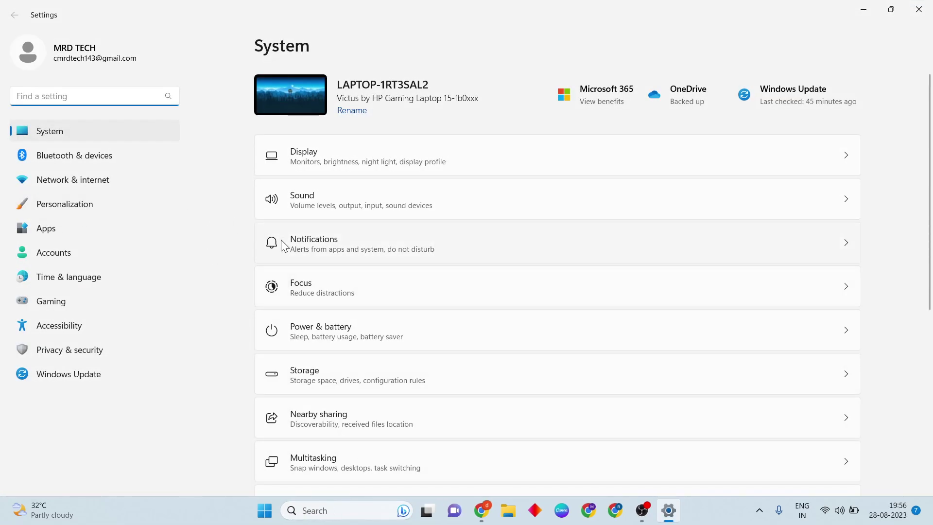
scroll(303, 310, down, 1)
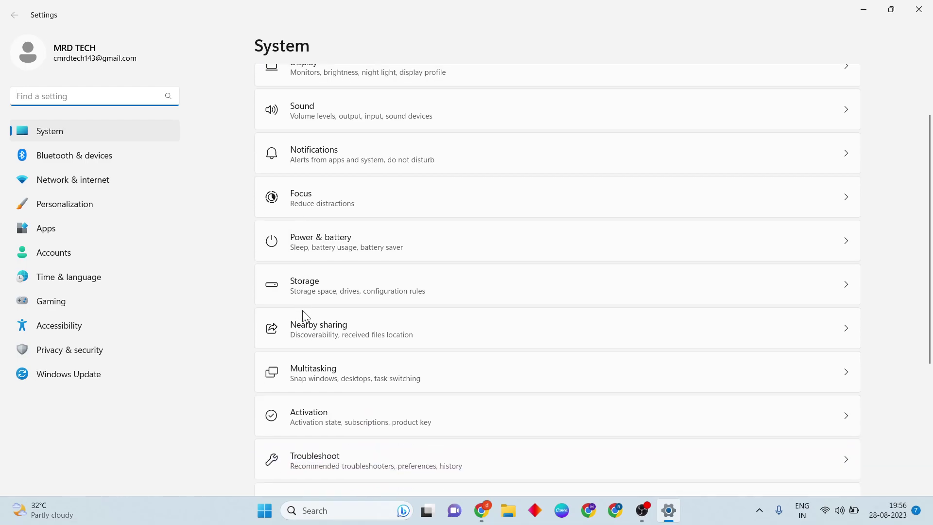
scroll(303, 310, down, 1)
scroll(302, 309, down, 1)
scroll(302, 310, down, 1)
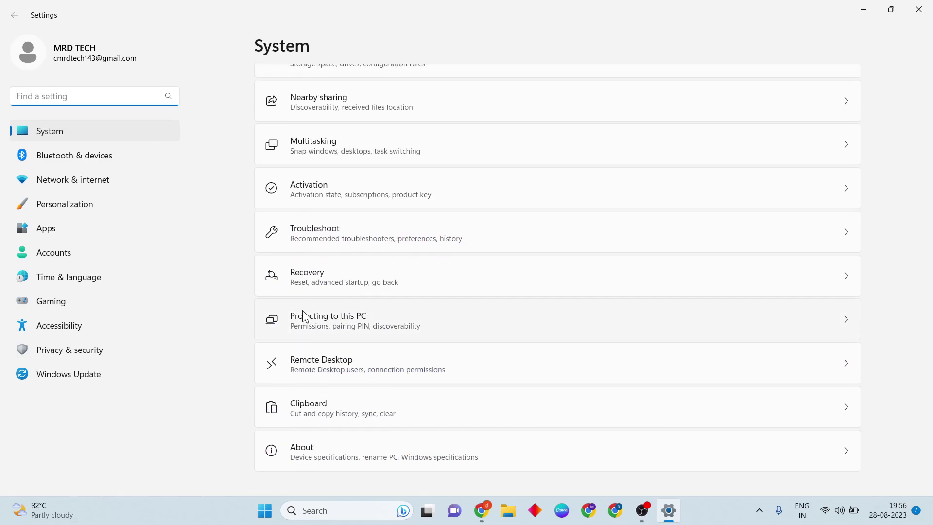
scroll(303, 310, up, 3)
scroll(303, 310, up, 1)
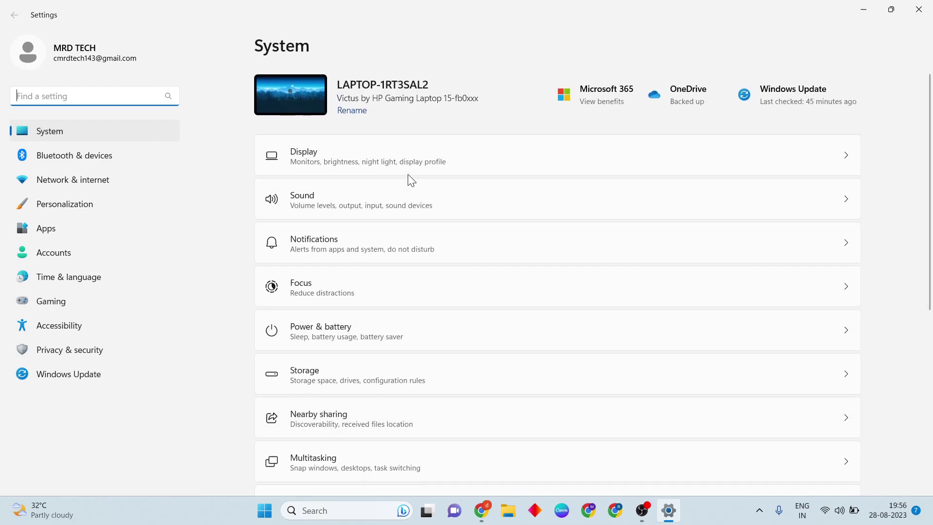
Step: Review the Power & battery power mode choices, leaving it on Balanced
click(395, 327)
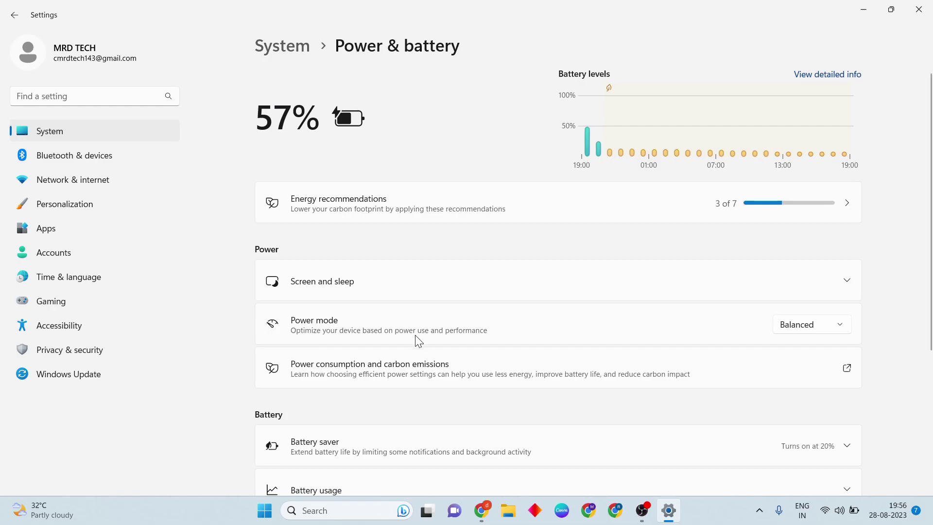
click(834, 319)
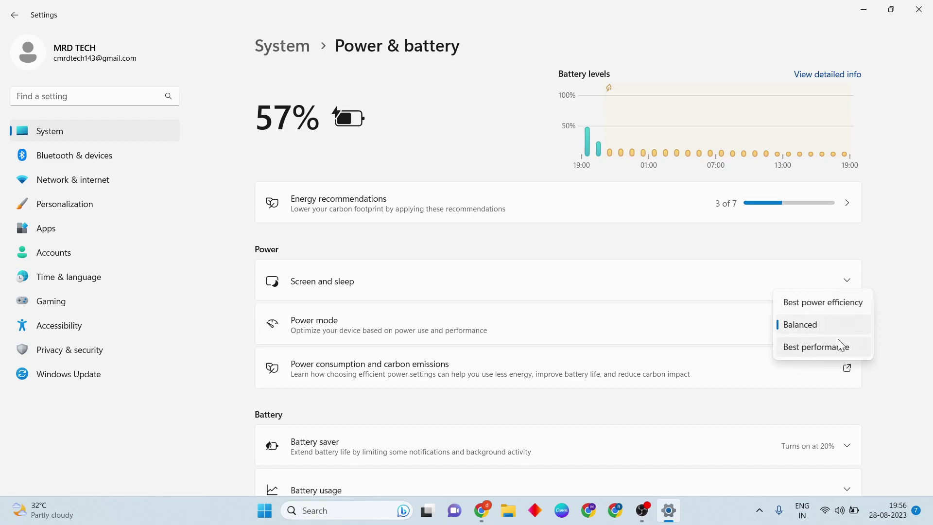
click(914, 273)
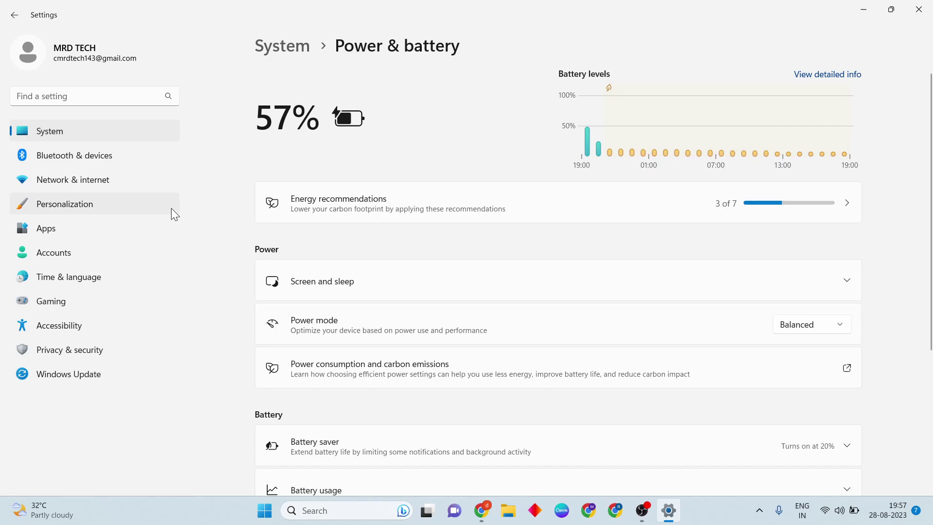
Step: Close Settings and launch Device Manager from a 'device manager' Windows search
click(919, 9)
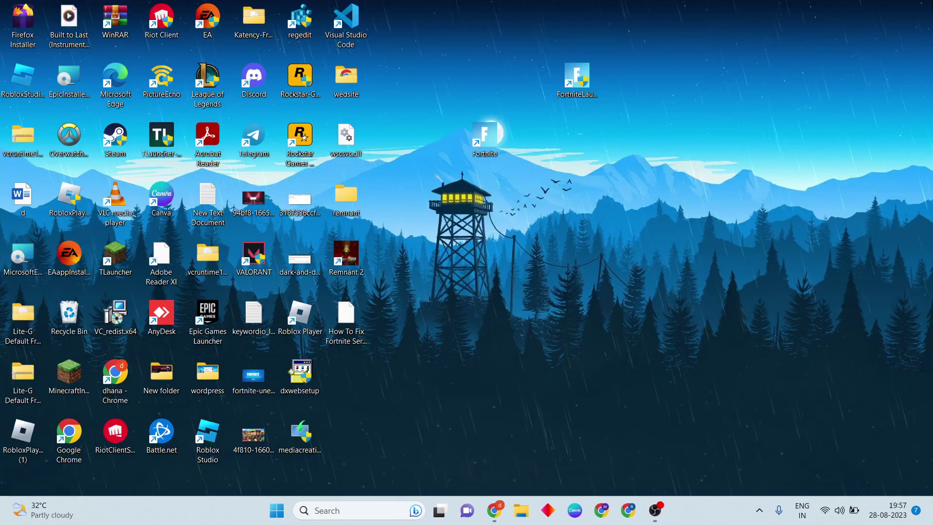
click(339, 510)
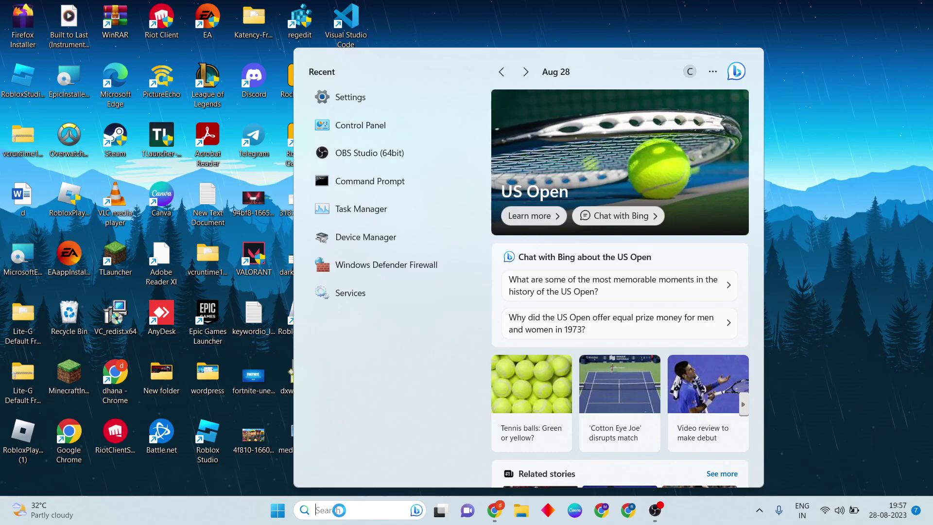
text(device)
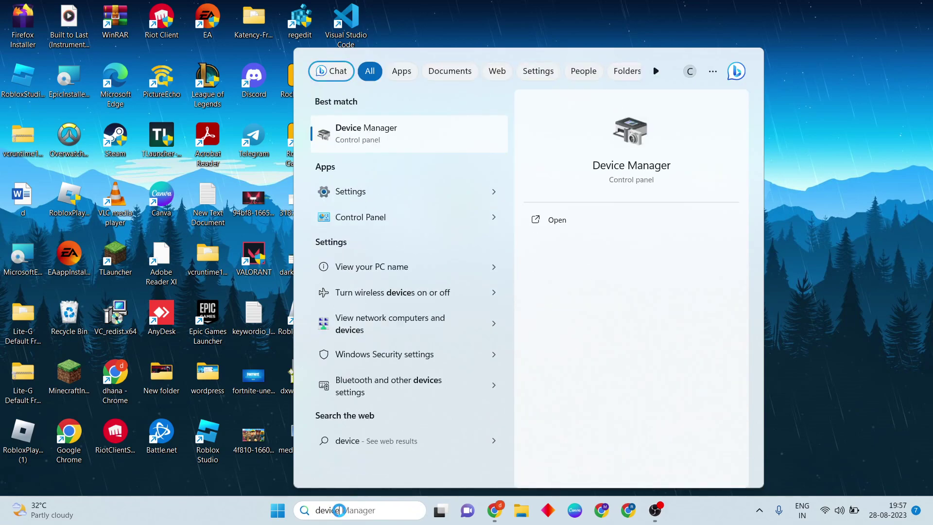
text( ma)
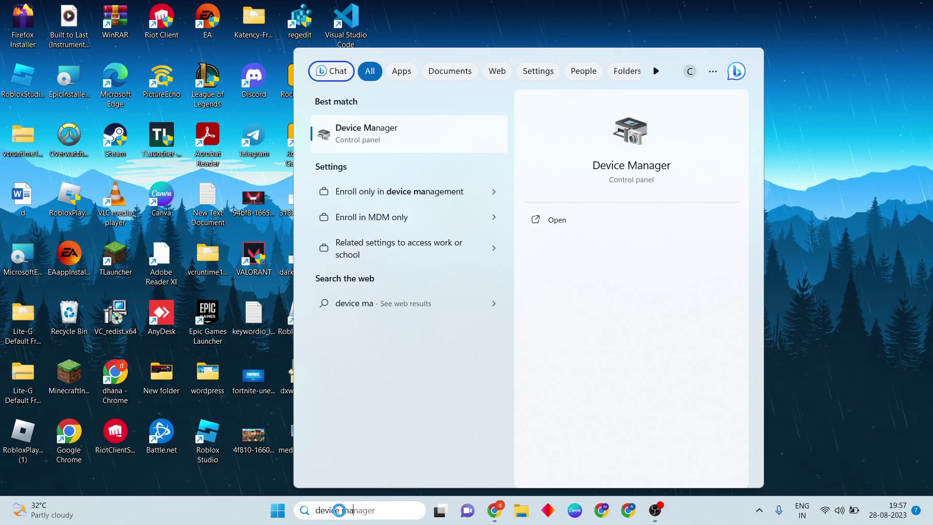
click(562, 226)
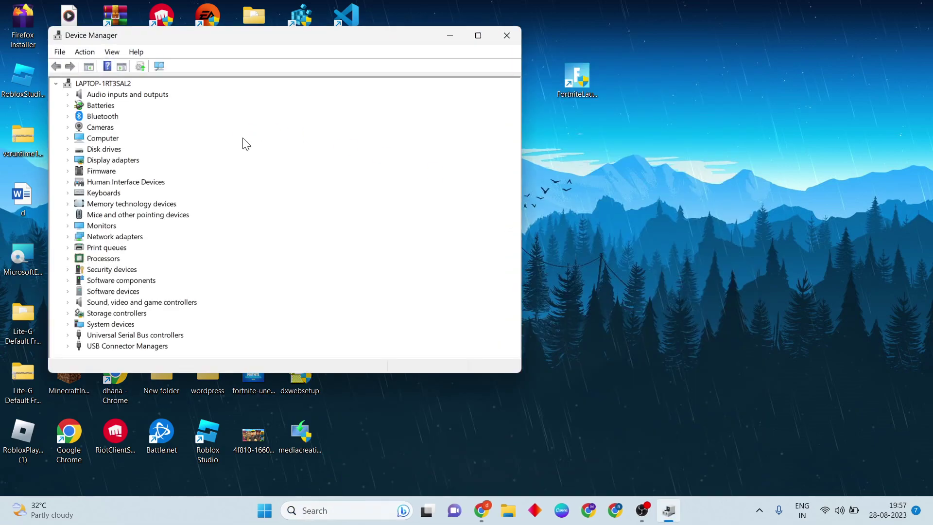
Step: Auto-search drivers for the NVIDIA GeForce RTX 3050 Laptop GPU, find it current, and close Device Manager
click(114, 162)
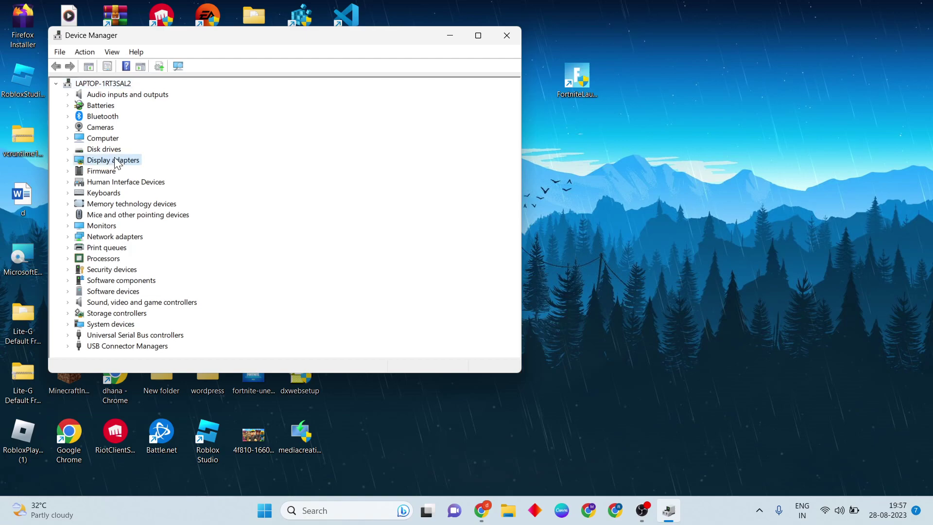
double_click(114, 162)
click(169, 180)
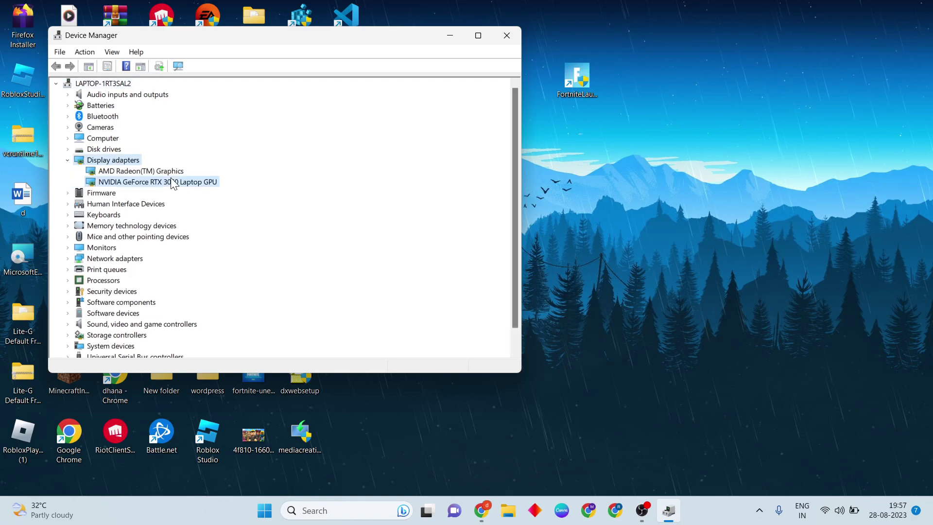
right_click(171, 180)
click(206, 192)
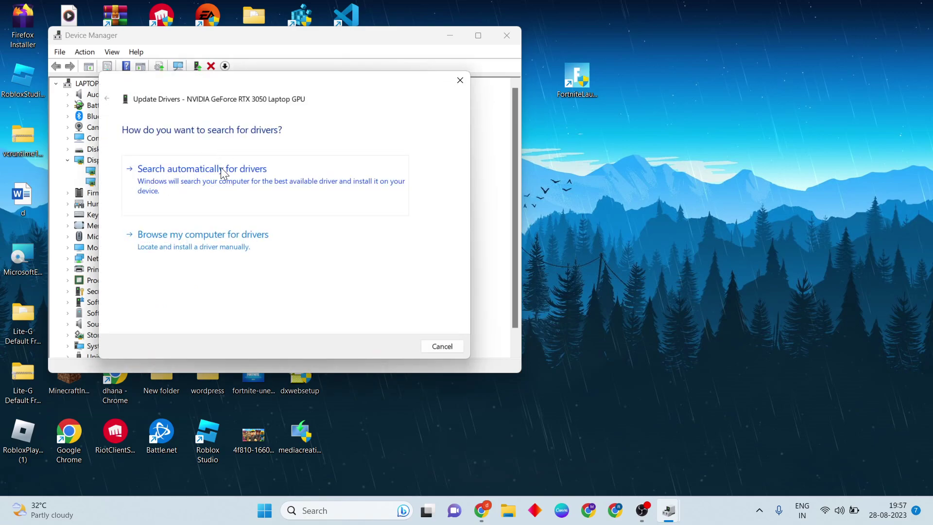
click(269, 170)
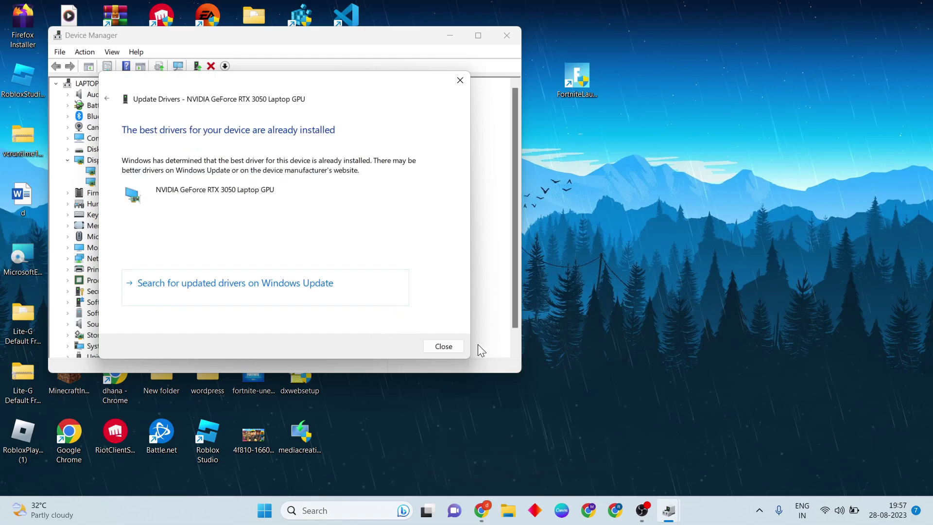
click(446, 346)
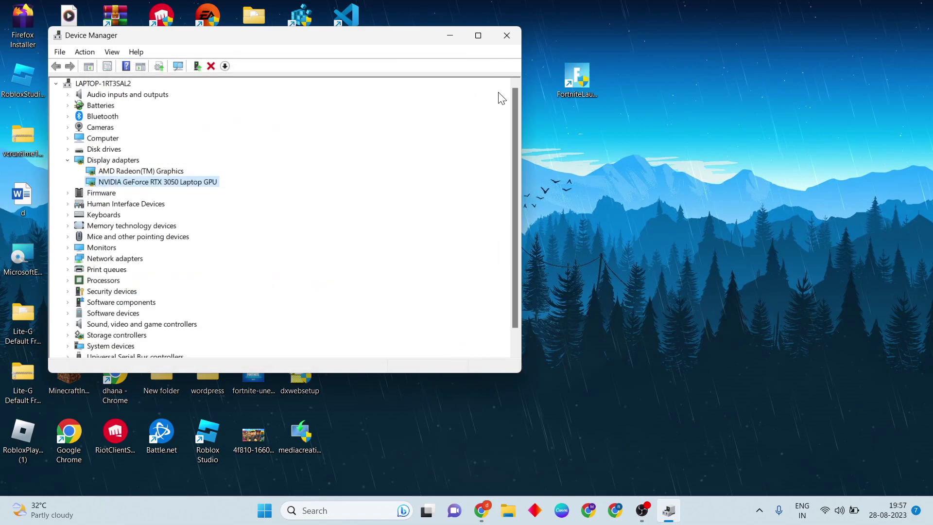
click(511, 33)
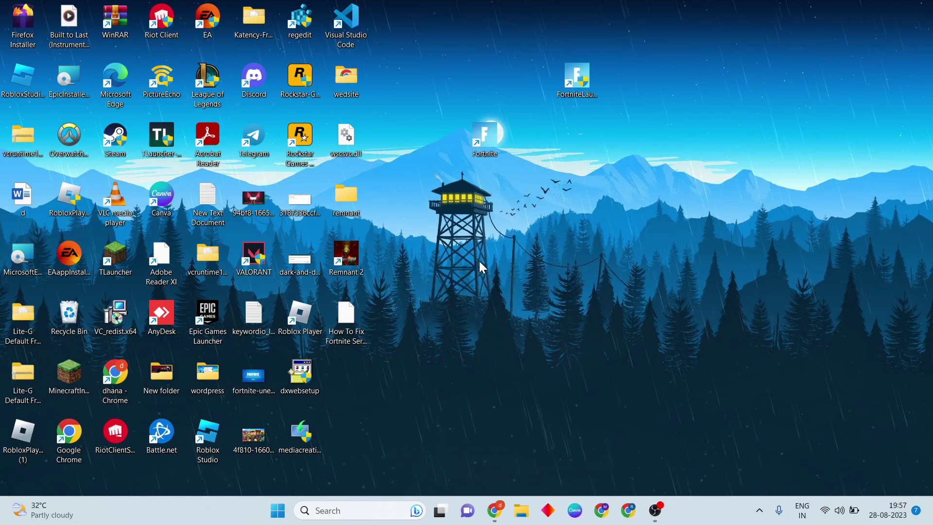
Step: Reopen the Settings app through a 'settings' Windows search
click(346, 507)
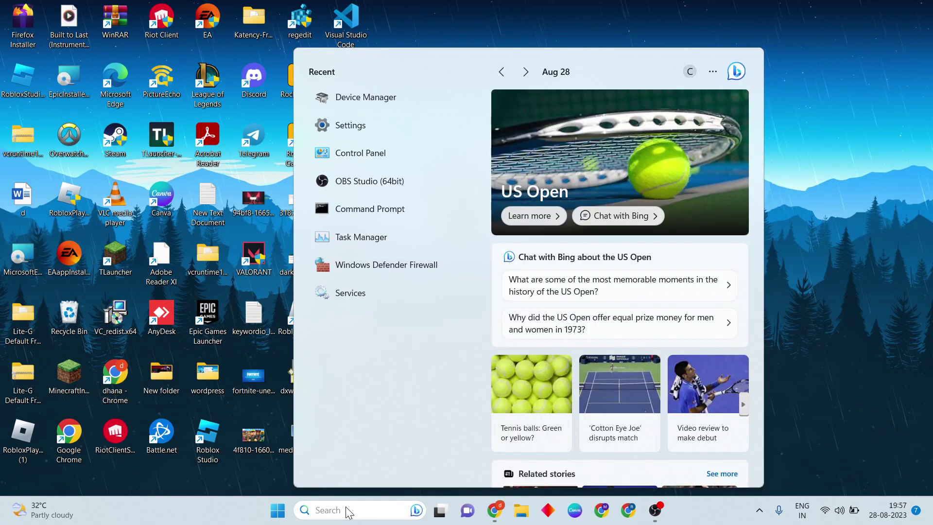
text(se)
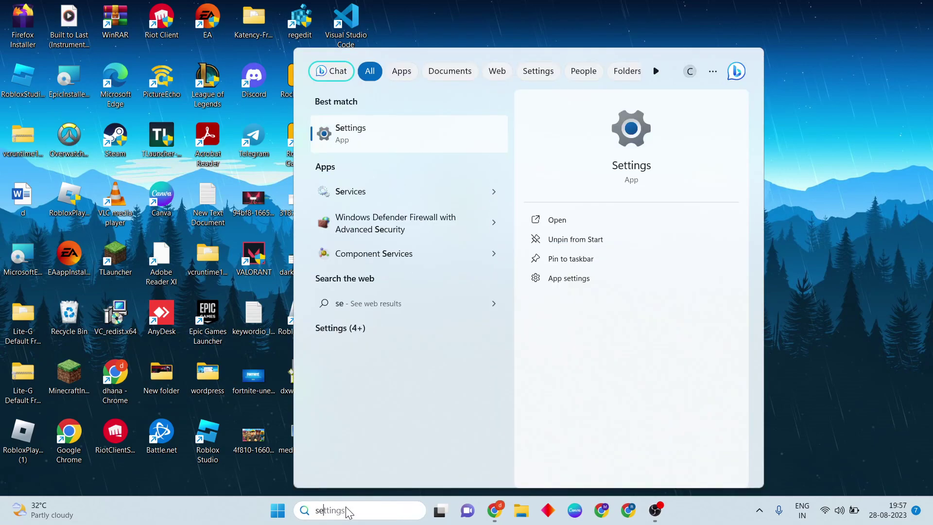
click(552, 221)
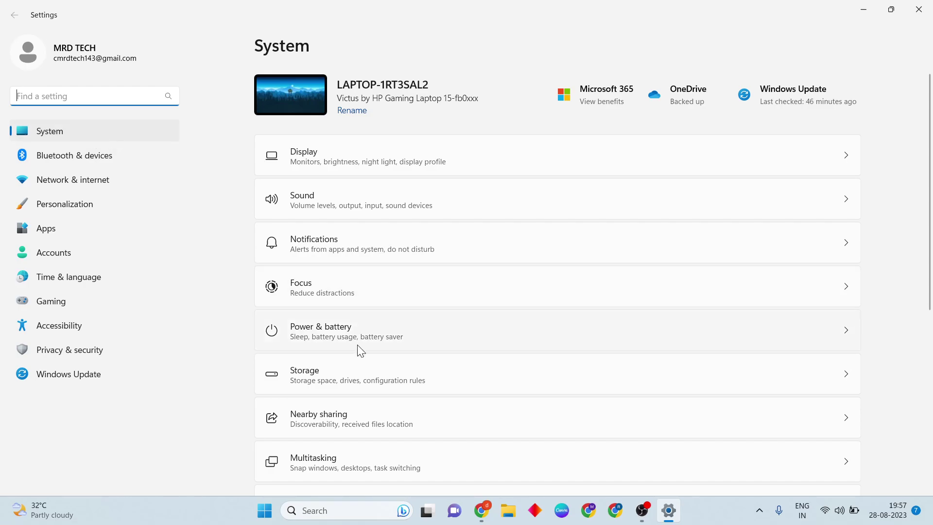
scroll(357, 345, down, 1)
scroll(356, 346, down, 5)
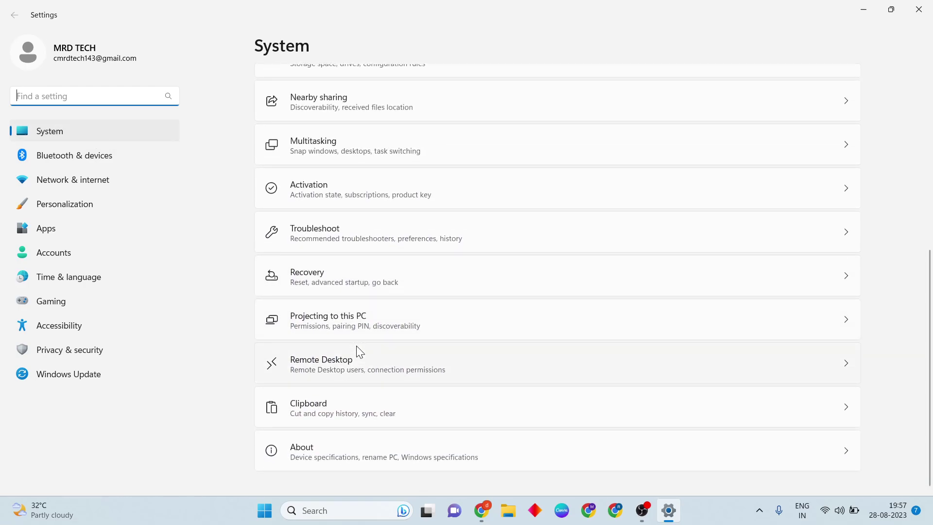
scroll(356, 345, up, 6)
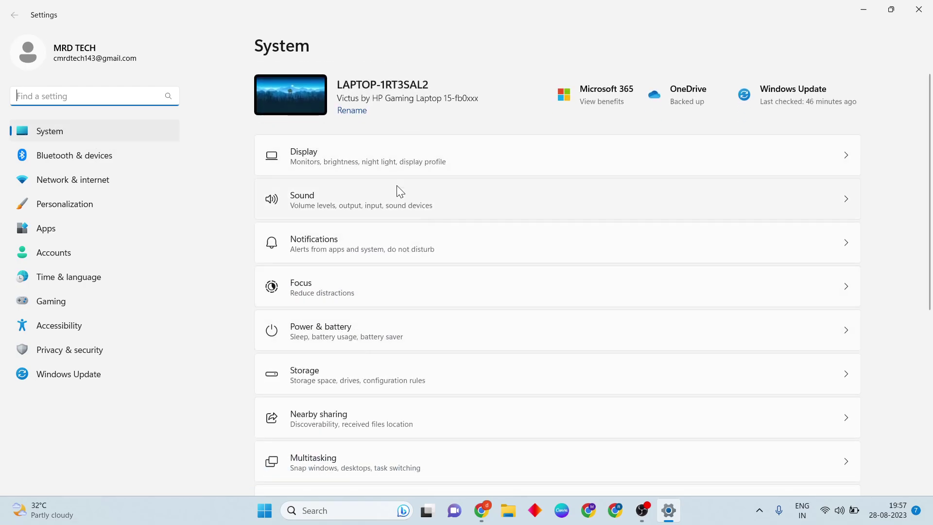
Step: Go to Display, then its Graphics page under Related settings
click(425, 167)
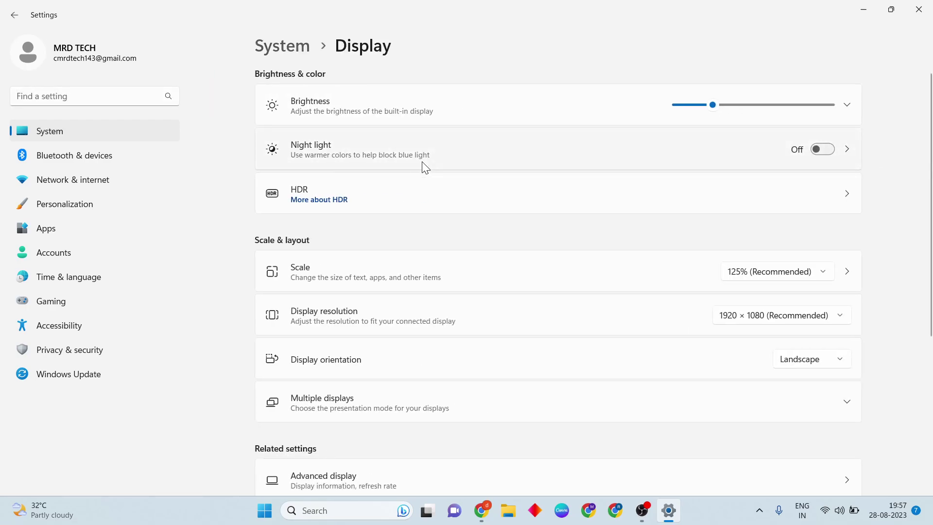
scroll(425, 168, down, 4)
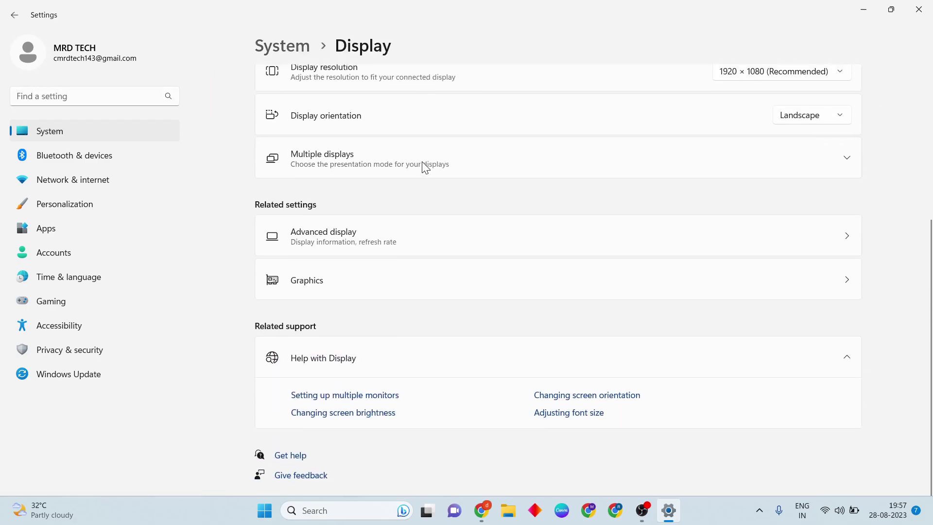
click(367, 280)
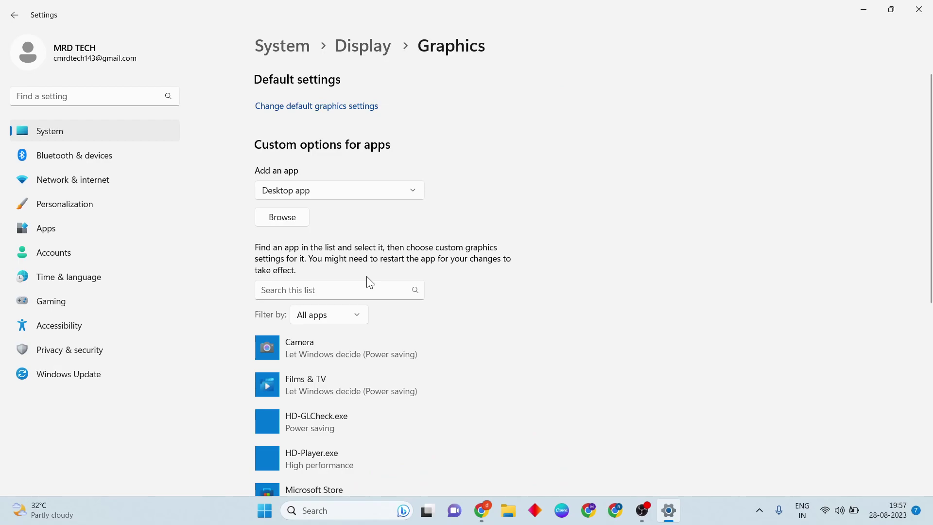
scroll(360, 326, down, 5)
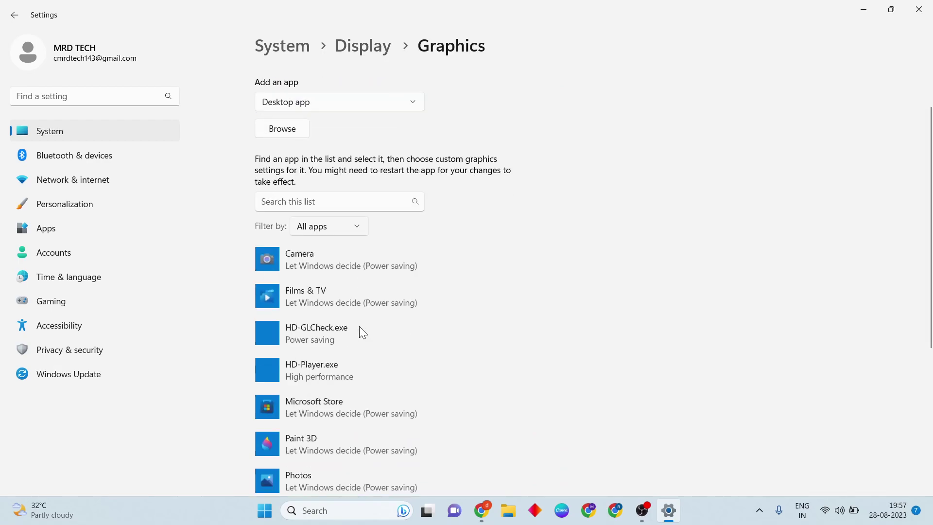
scroll(377, 216, up, 5)
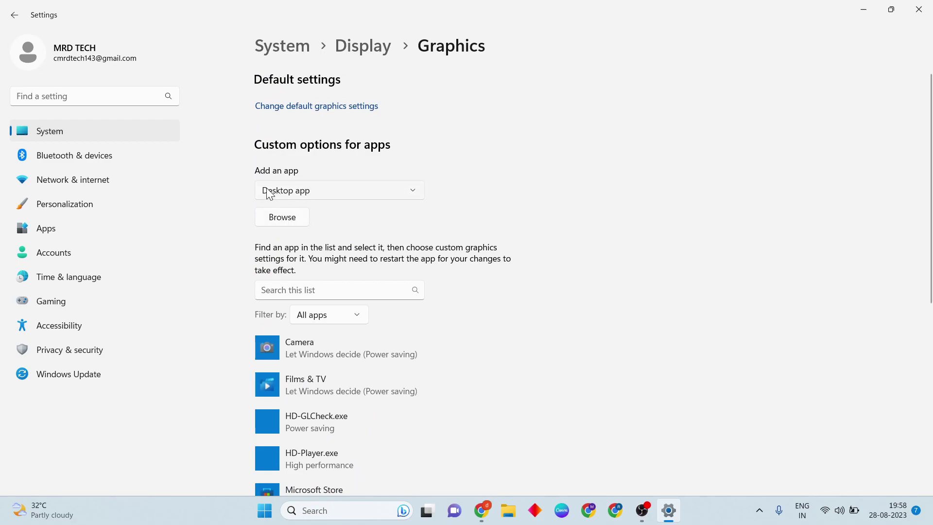
click(289, 222)
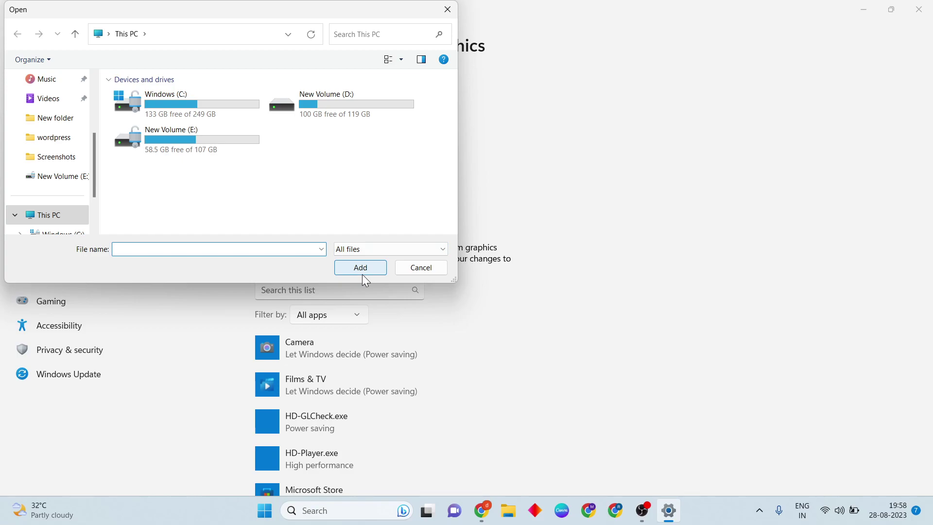
click(415, 271)
scroll(486, 339, down, 1)
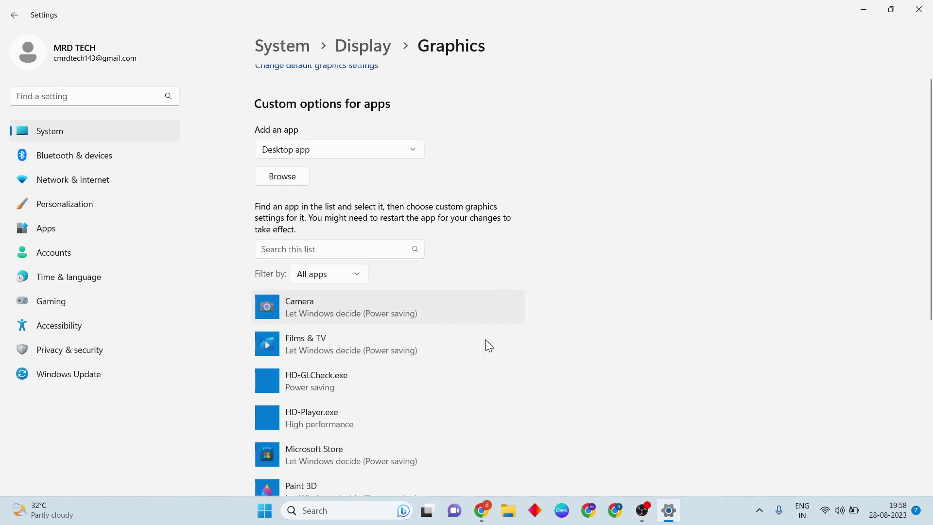
scroll(486, 340, down, 4)
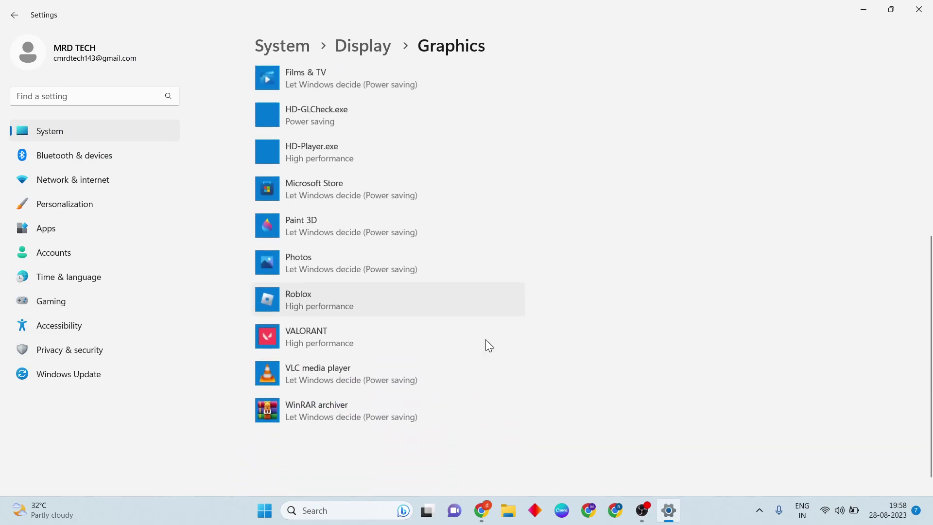
Step: Check VALORANT's graphics option is High performance, cancel unchanged, then close Settings from Apps
click(350, 341)
click(426, 398)
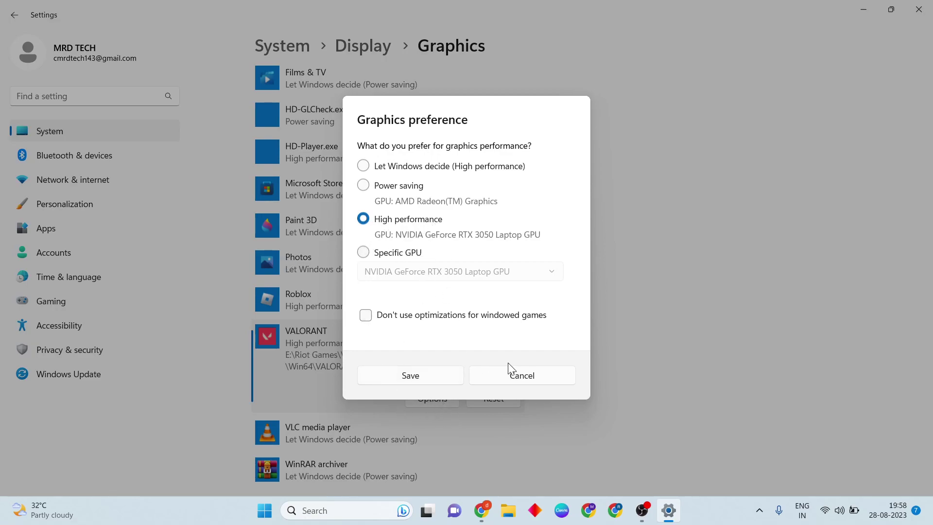
click(529, 374)
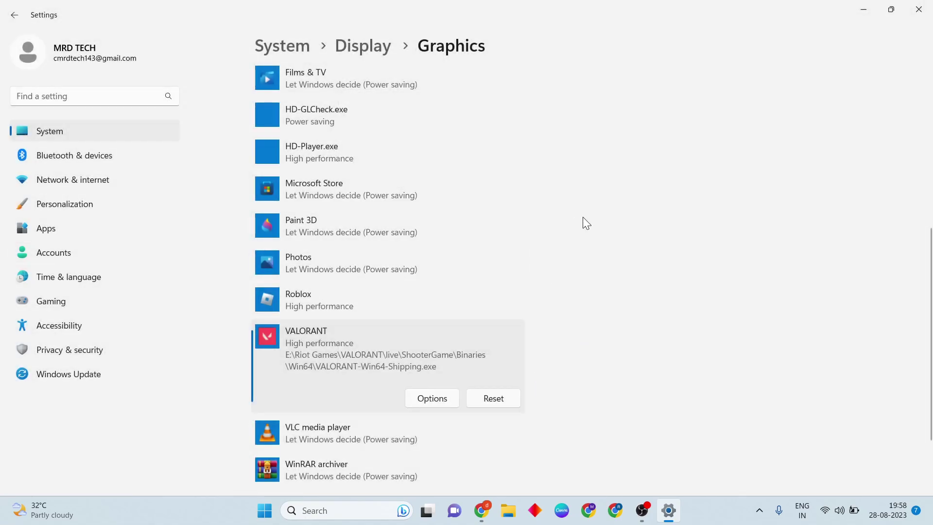
click(101, 234)
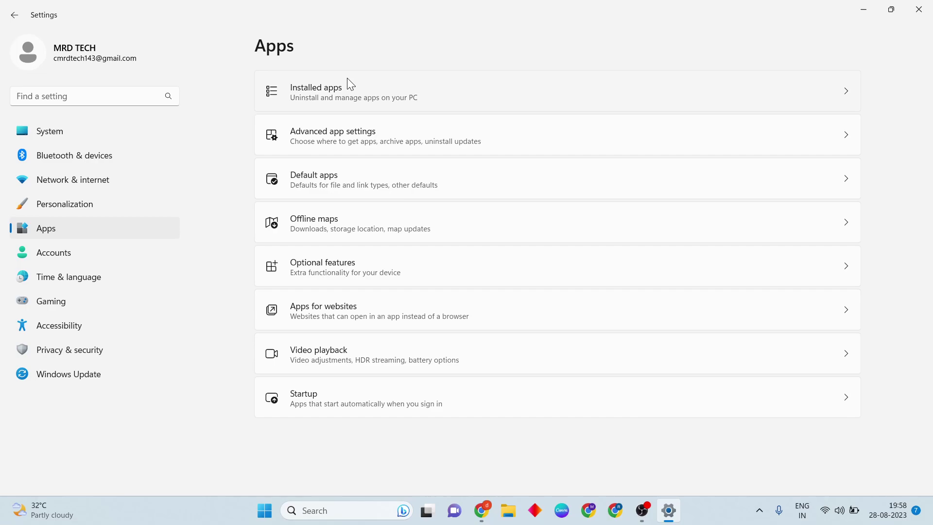
click(919, 10)
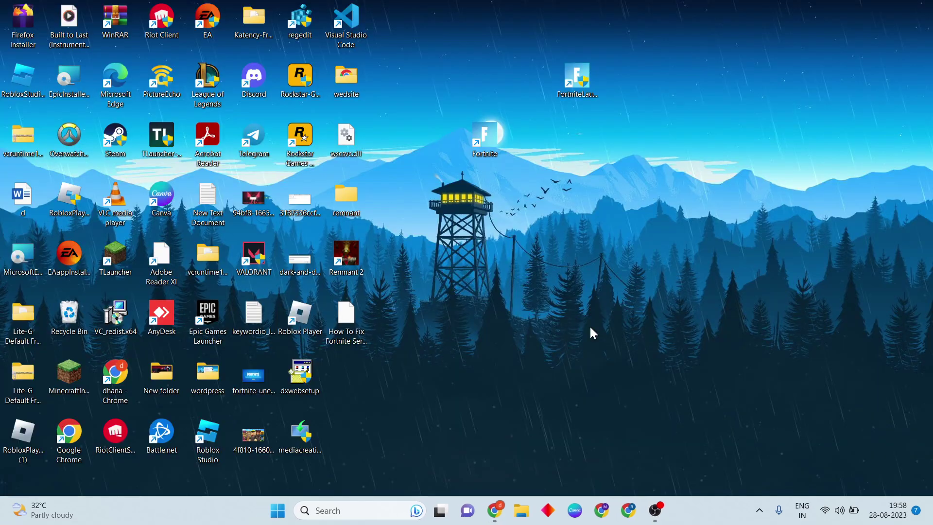
click(277, 511)
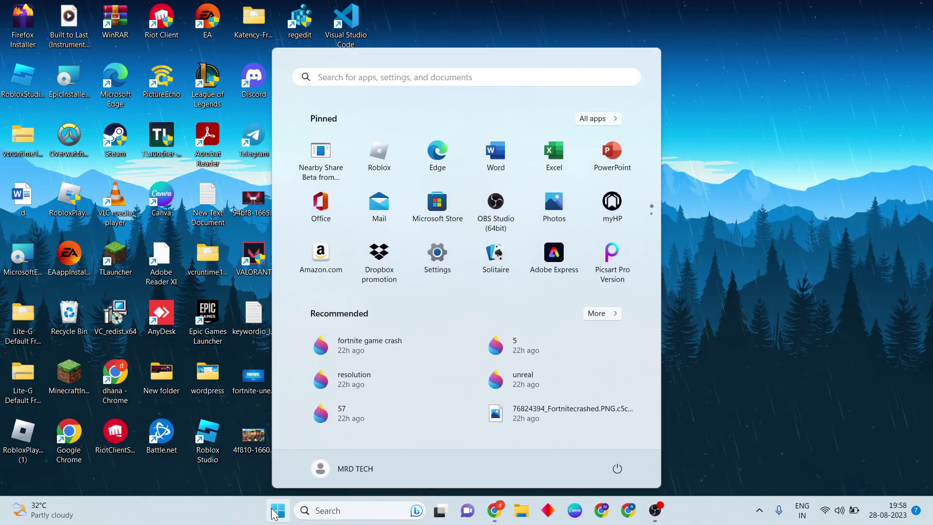
click(617, 468)
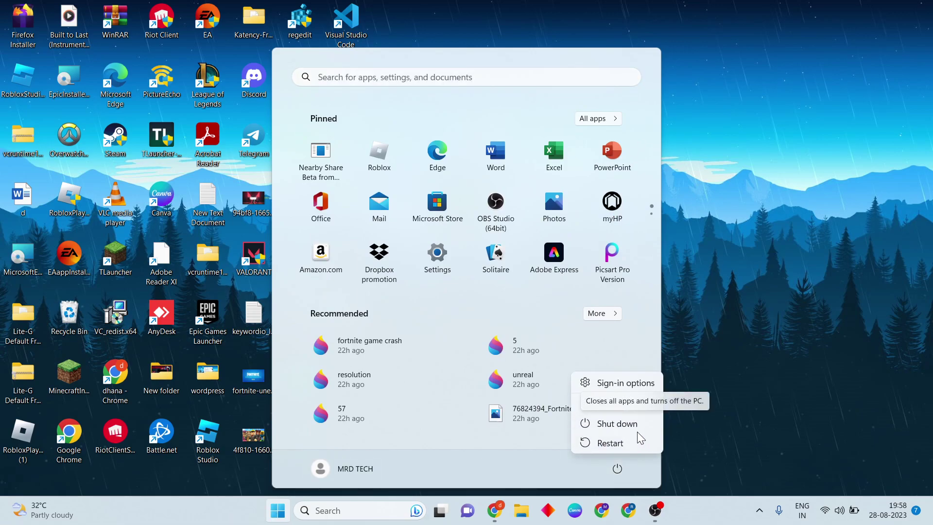
click(777, 356)
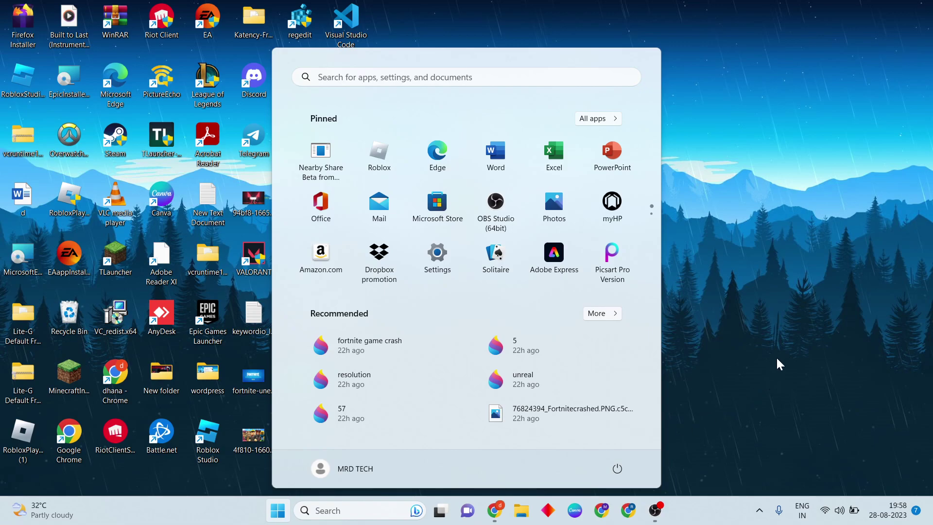